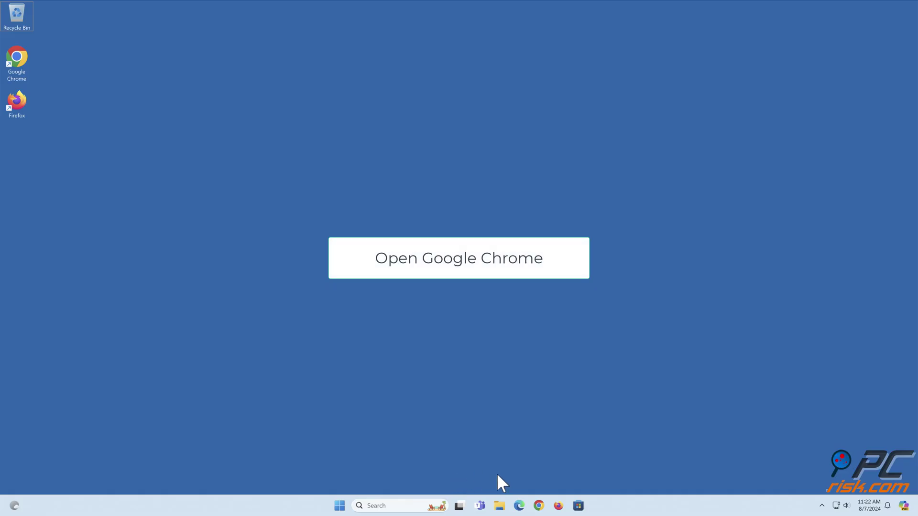
- Launch Chrome and go to Settings > Privacy and security
click(539, 506)
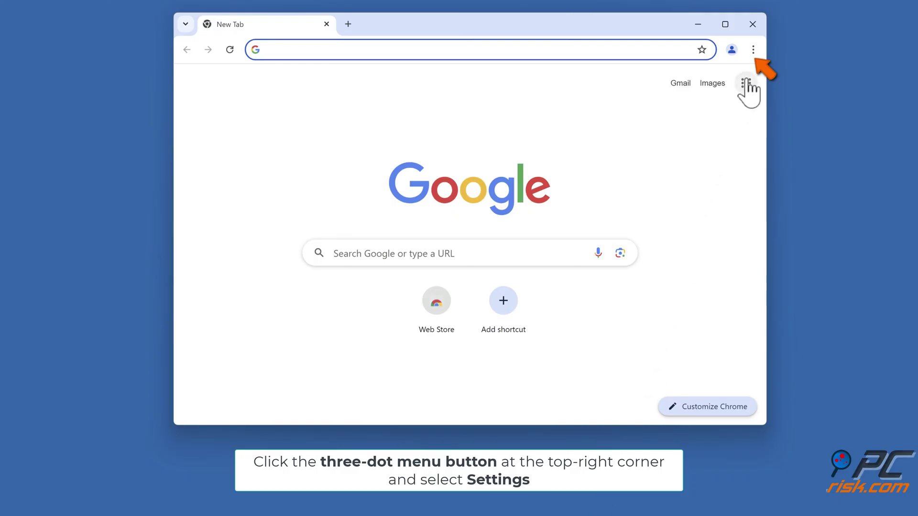
click(753, 50)
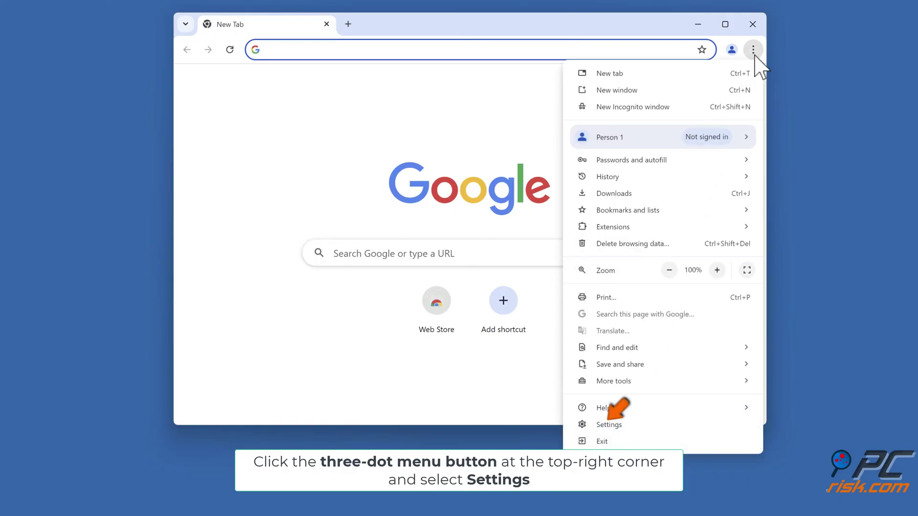
click(614, 430)
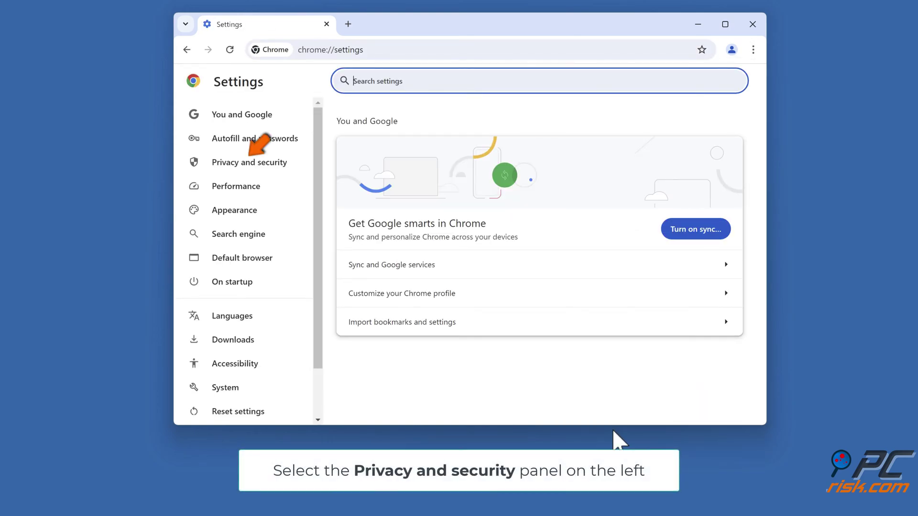
click(249, 172)
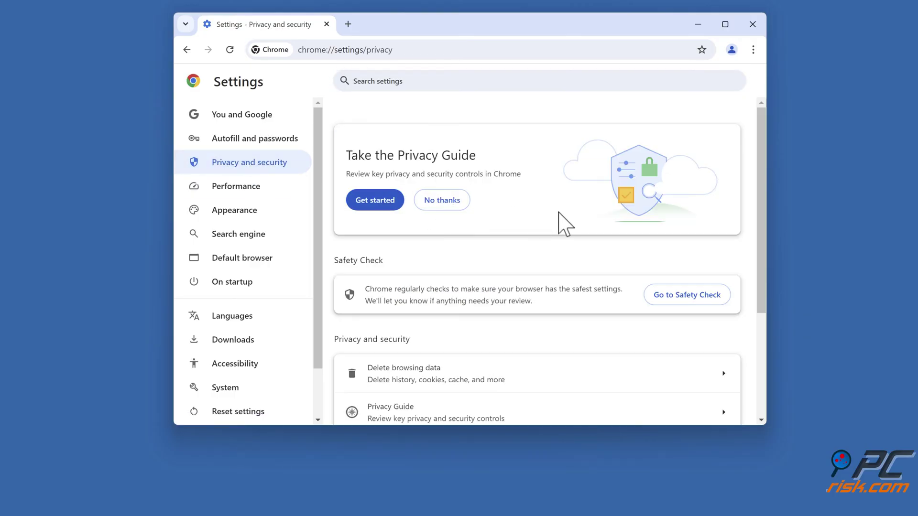
scroll(559, 213, down, 4)
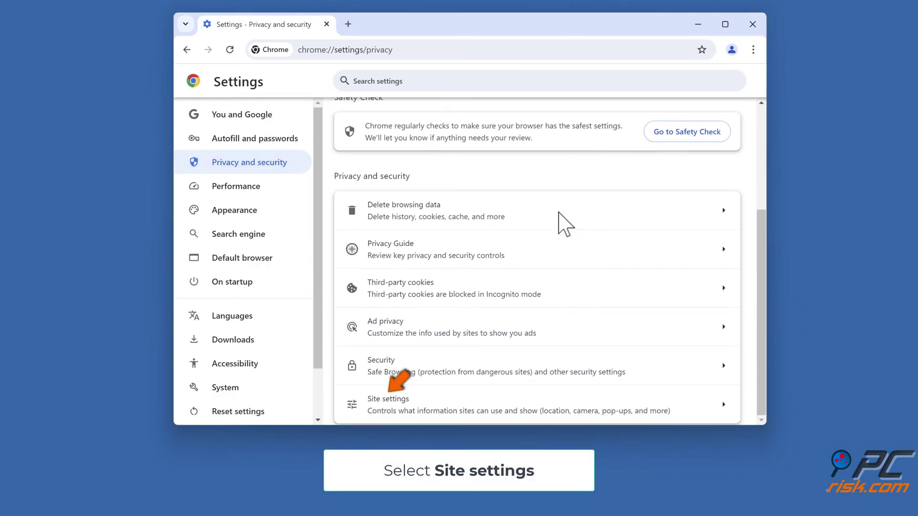
- Go to Site settings, expand Additional content settings, and open Insecure content
click(385, 419)
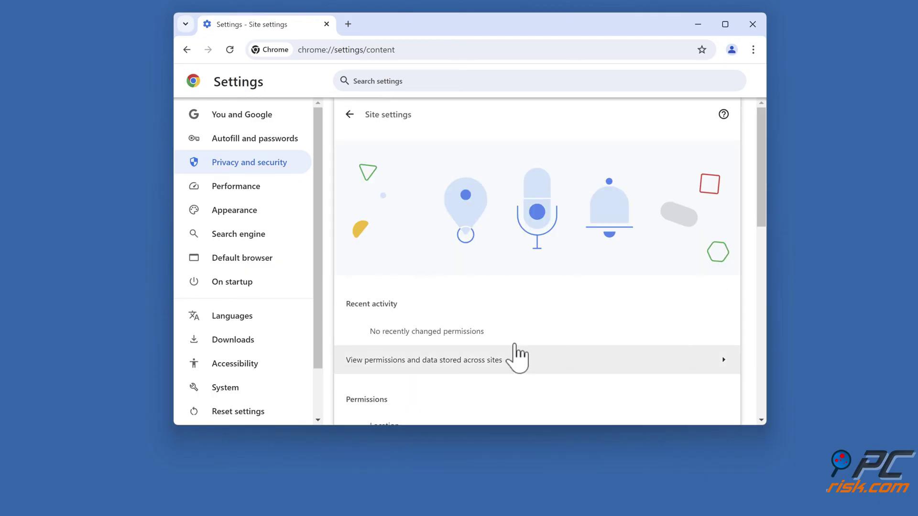
scroll(554, 311, down, 5)
scroll(555, 314, down, 6)
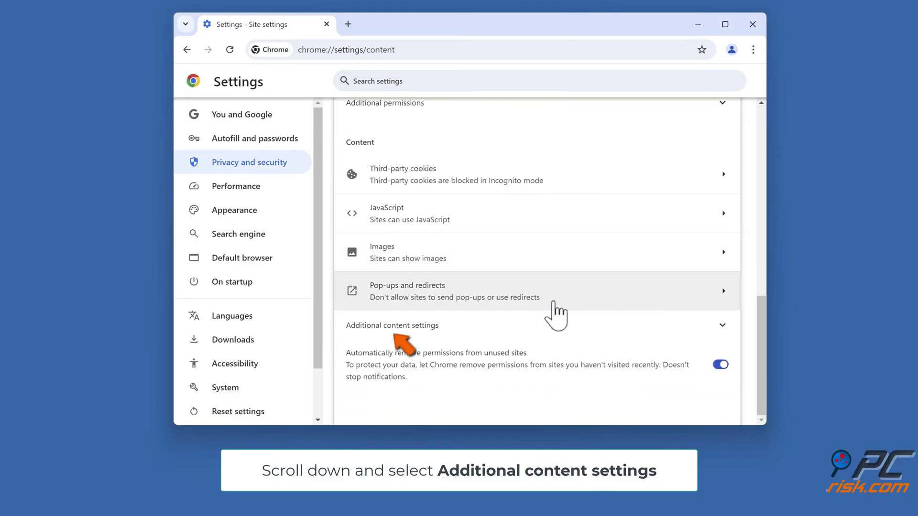
click(446, 328)
scroll(445, 330, down, 4)
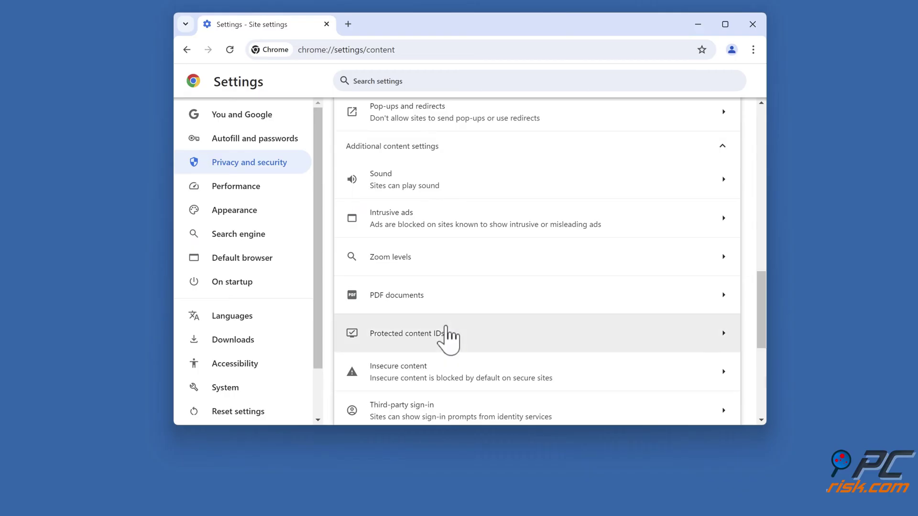
scroll(446, 335, down, 3)
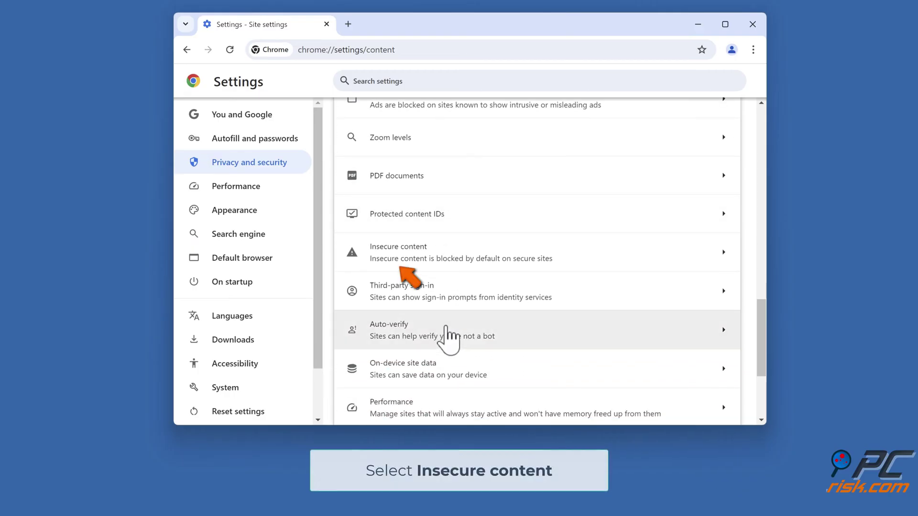
click(395, 276)
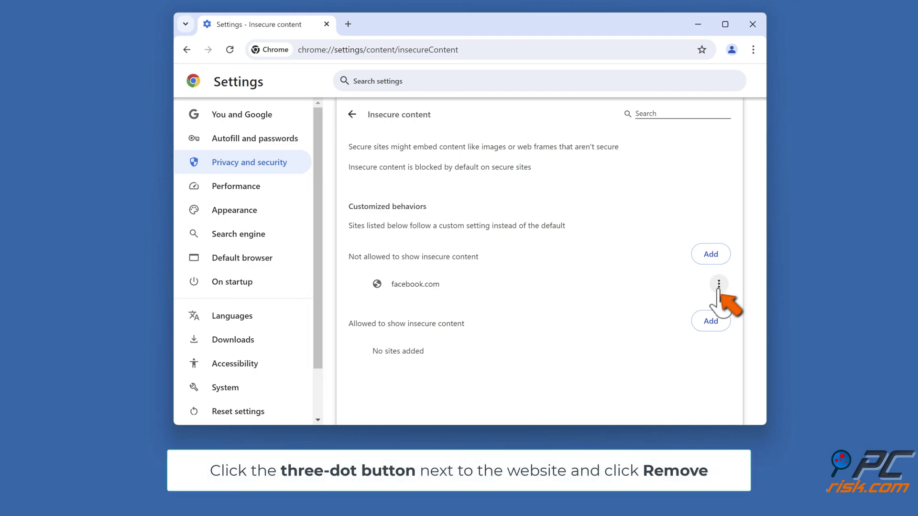
- Remove facebook.com from the insecure-content block list and close Chrome
click(718, 286)
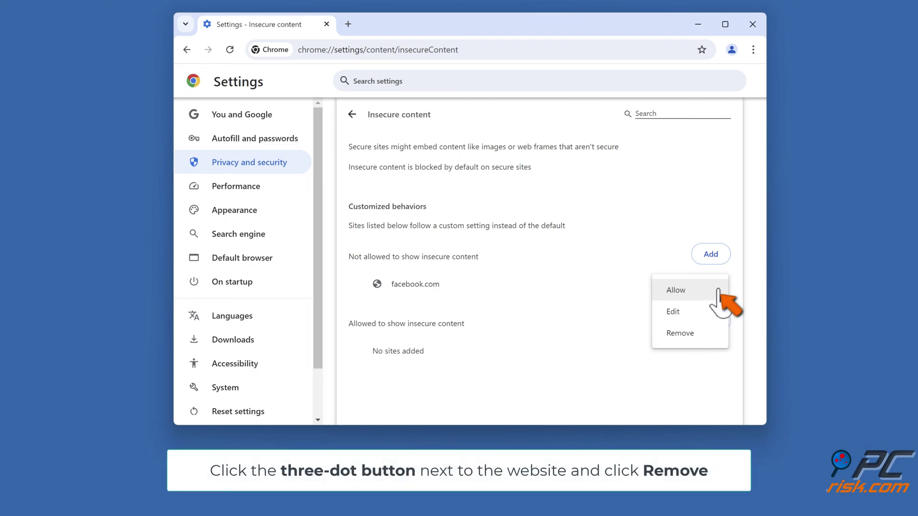
click(683, 337)
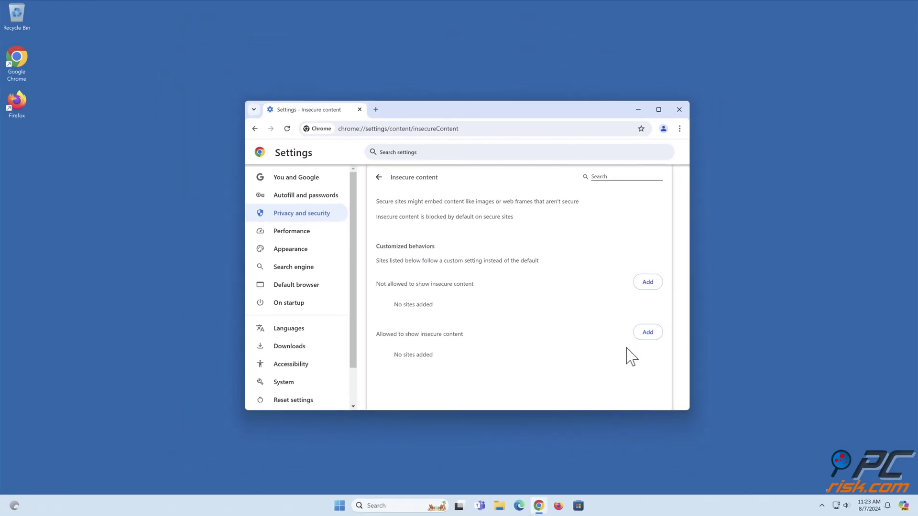
click(680, 114)
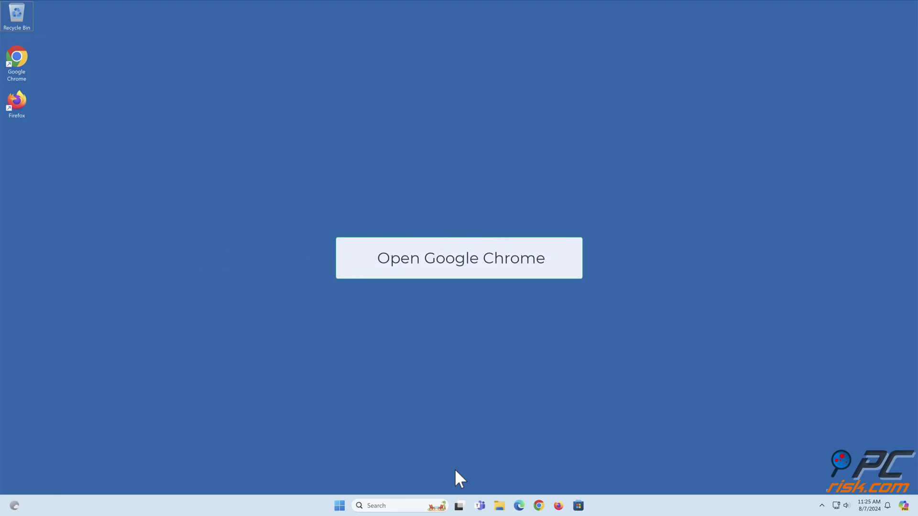
- Relaunch Chrome and go to Settings > Privacy and security > Site settings
click(538, 505)
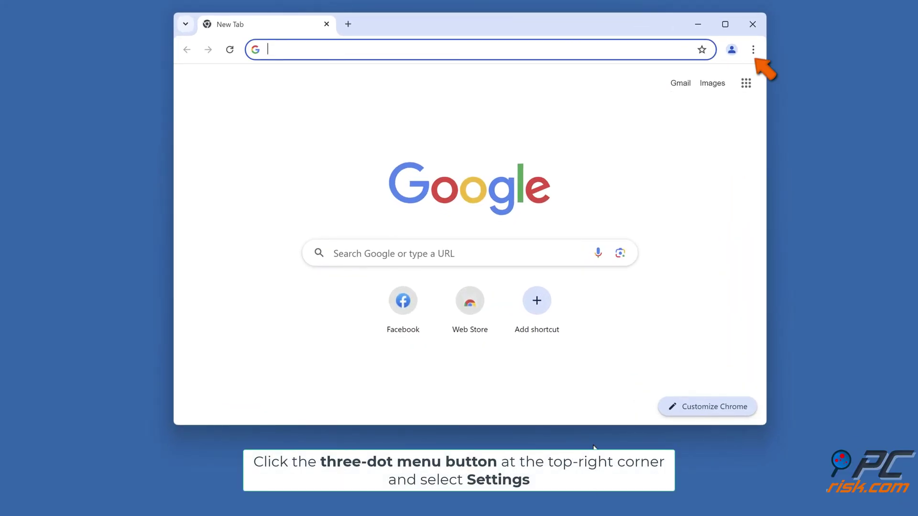
click(753, 52)
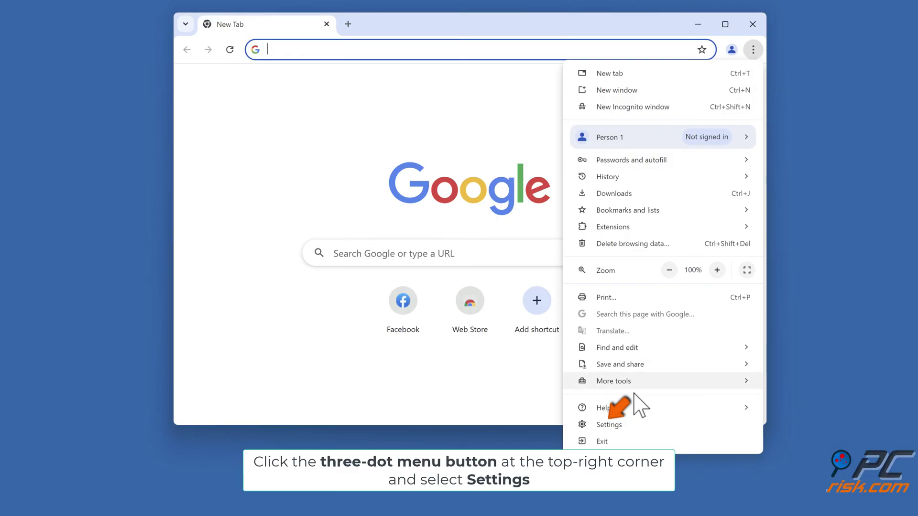
click(608, 428)
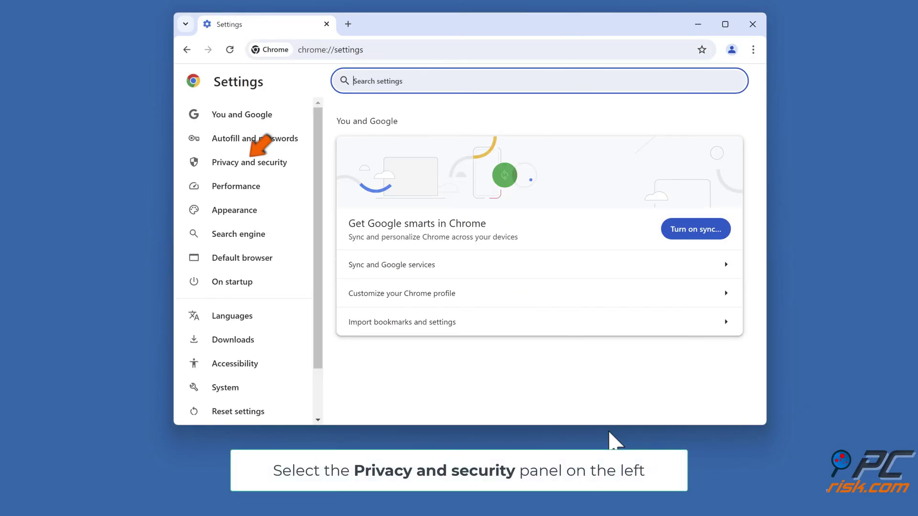
click(254, 171)
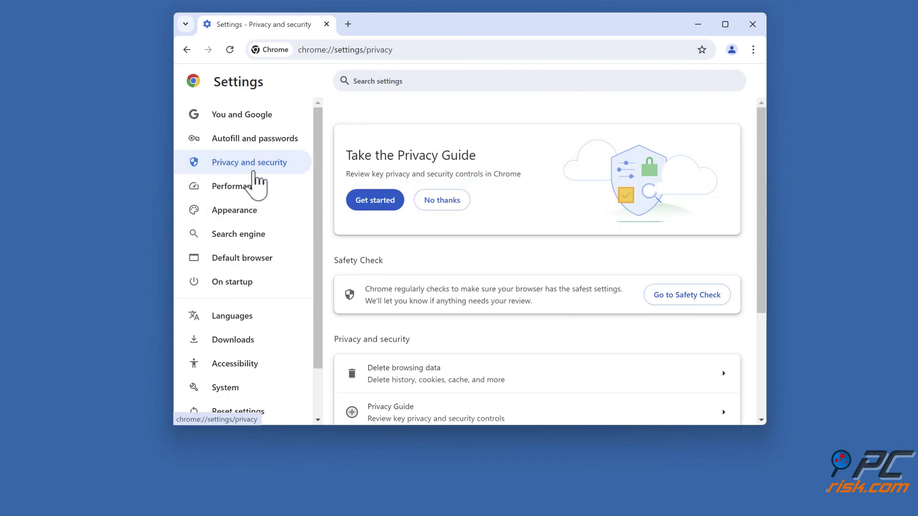
scroll(550, 202, down, 3)
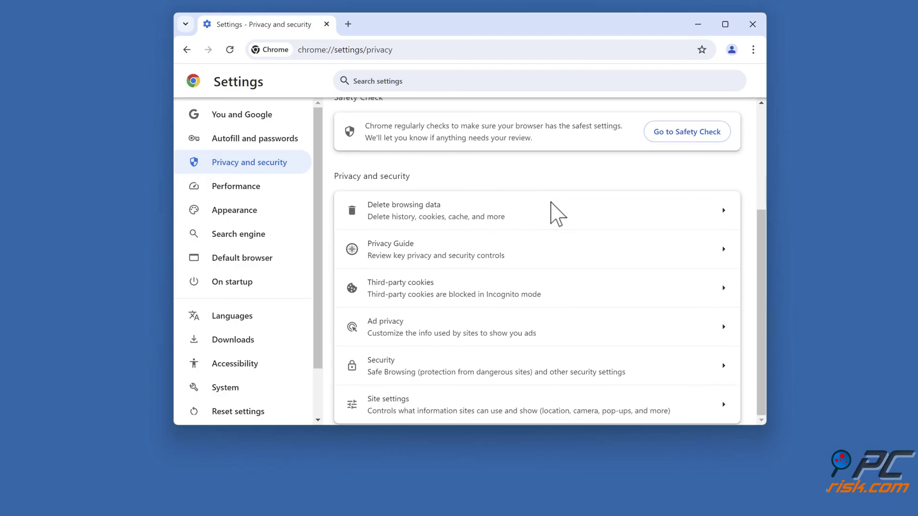
click(424, 400)
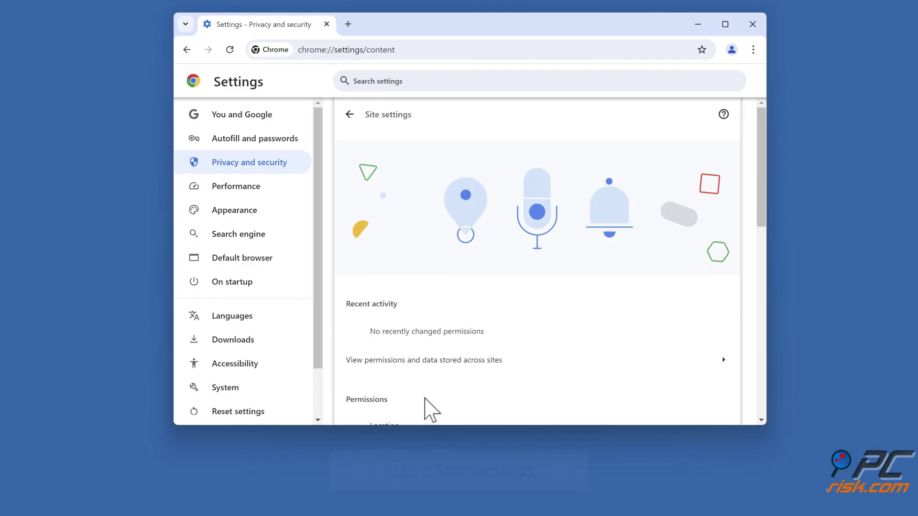
scroll(427, 407, down, 2)
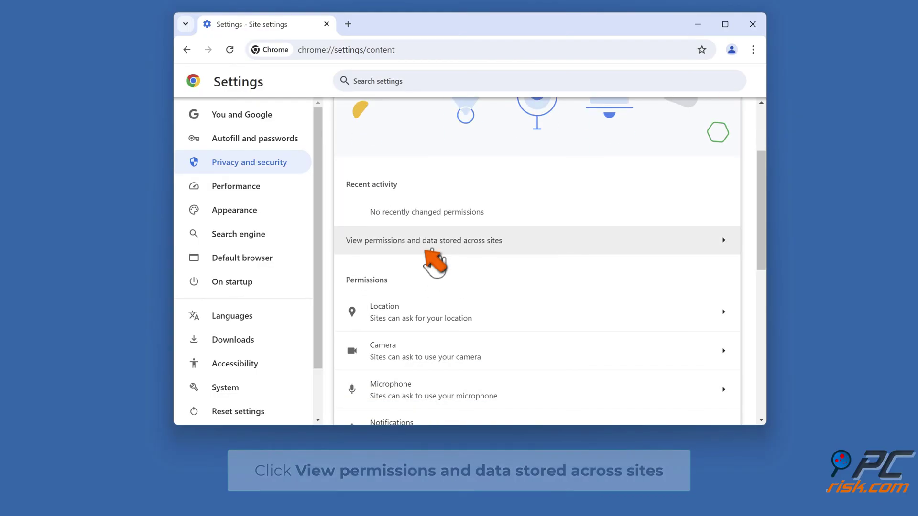
- Delete facebook.com's stored data and permissions from all-sites data, then close Chrome
click(432, 249)
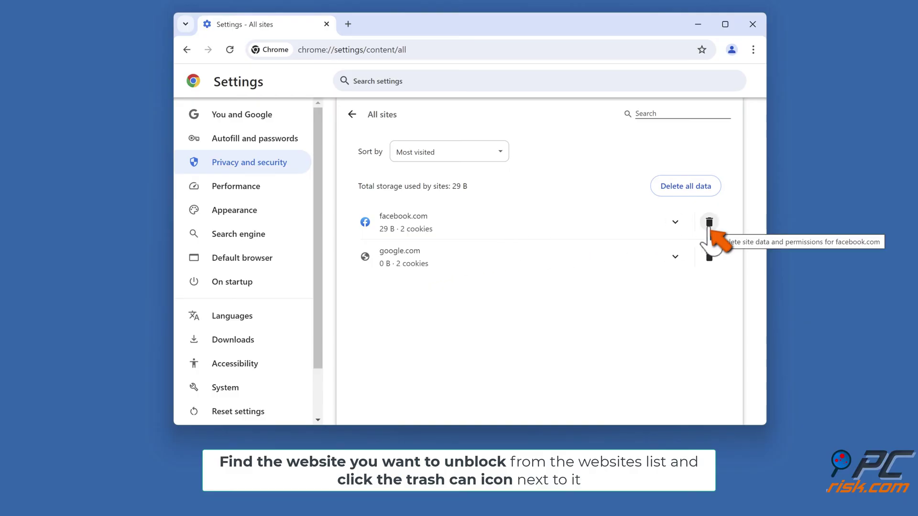
click(709, 223)
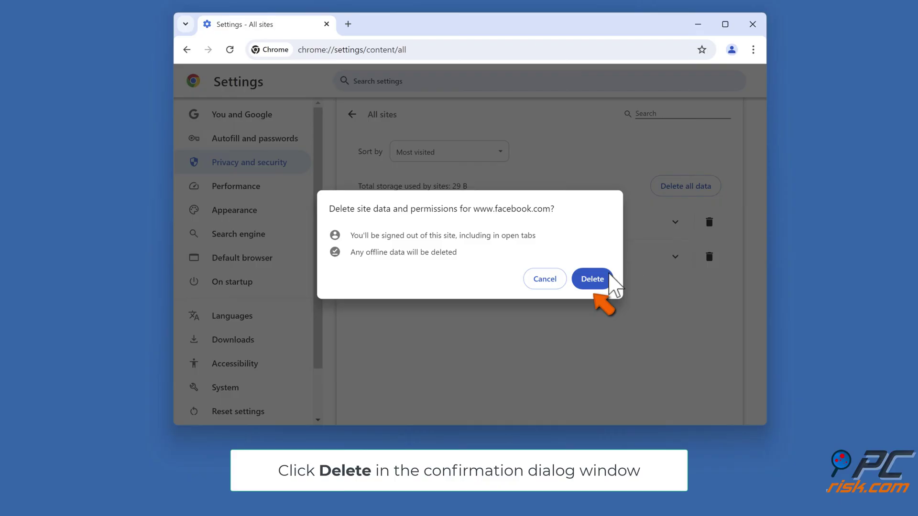
click(589, 285)
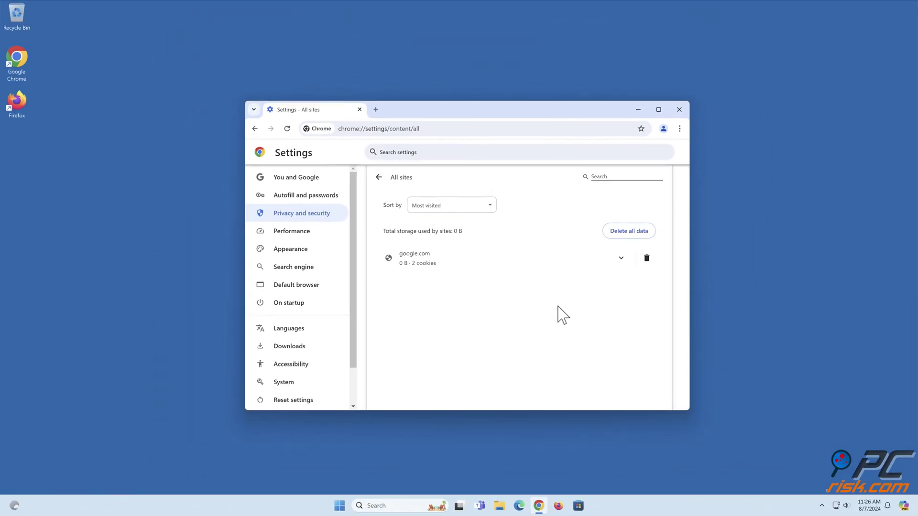
click(679, 110)
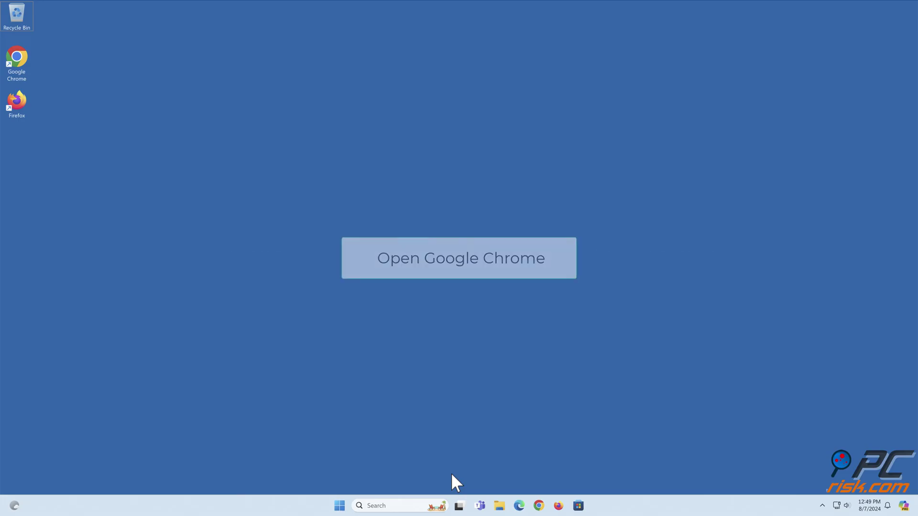
- Relaunch Chrome and open Settings on the Privacy and security page
click(538, 506)
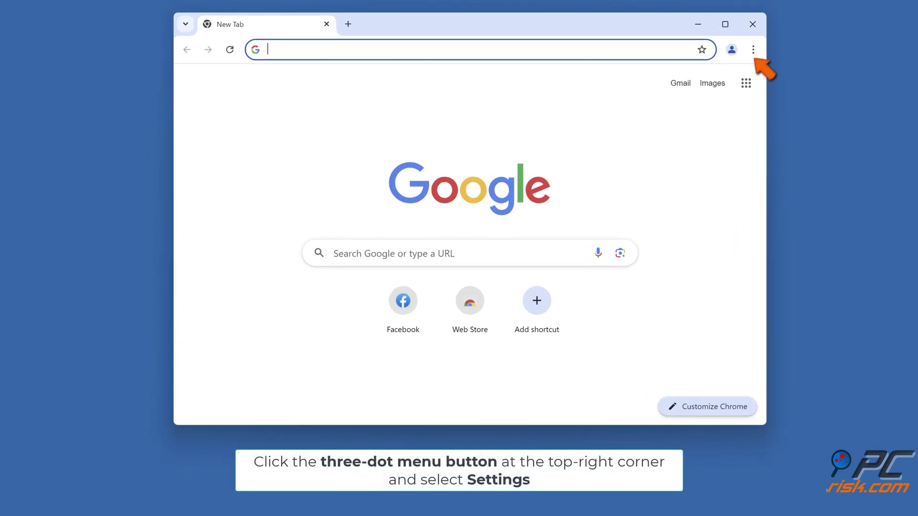
click(752, 52)
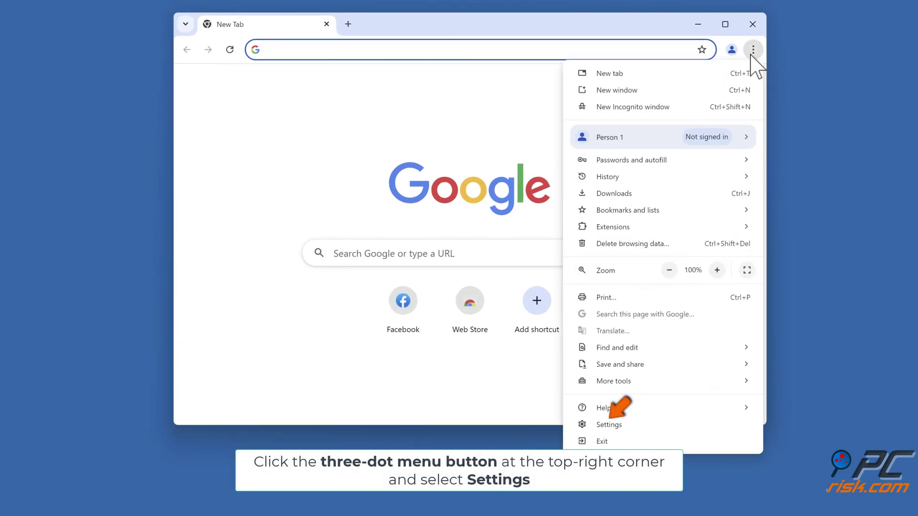
click(606, 429)
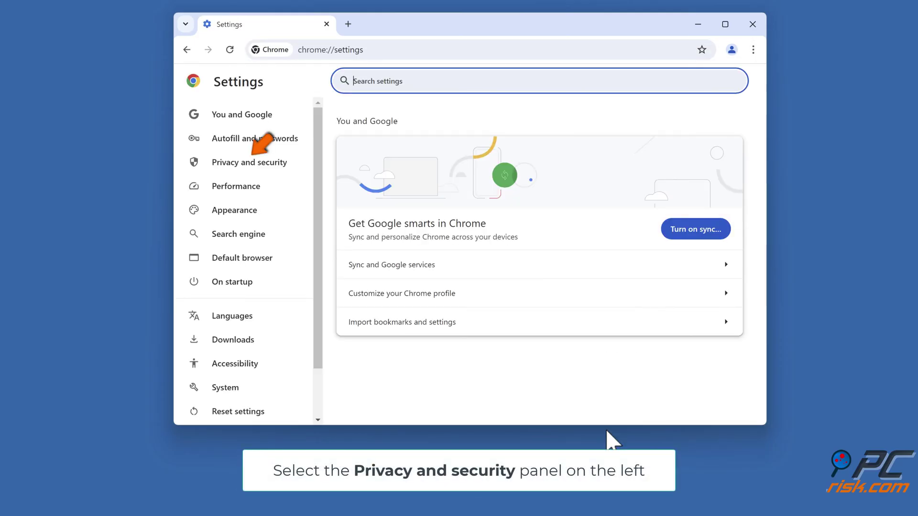
click(249, 179)
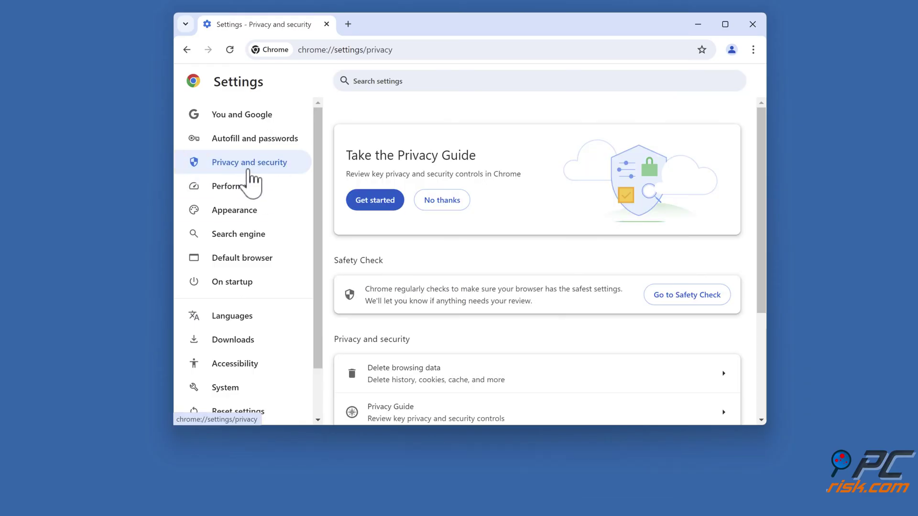
scroll(490, 196, down, 3)
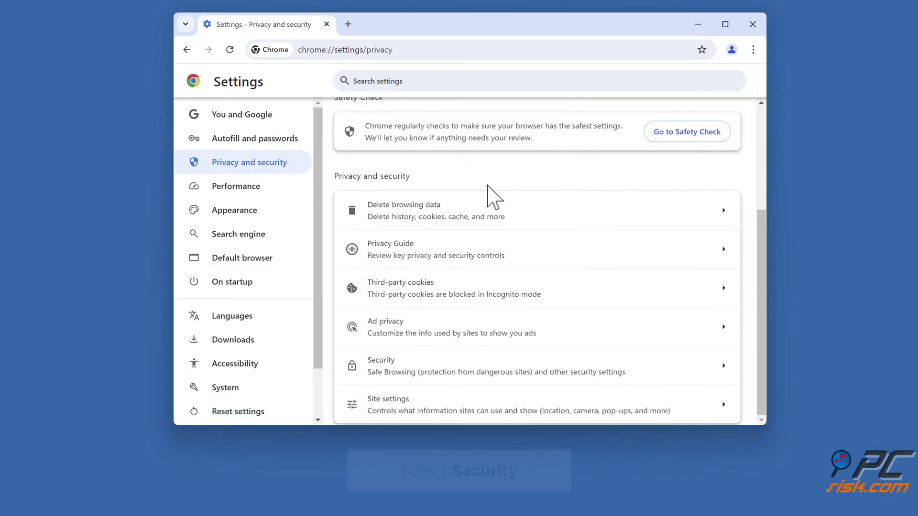
- In Security settings, set the secure DNS provider to Cloudflare (1.1.1.1), then close Chrome
click(386, 380)
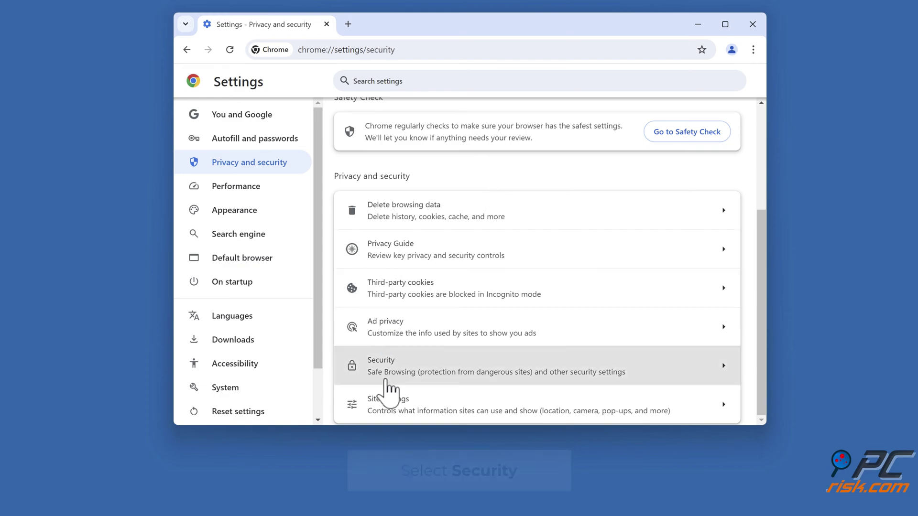
scroll(492, 289, down, 6)
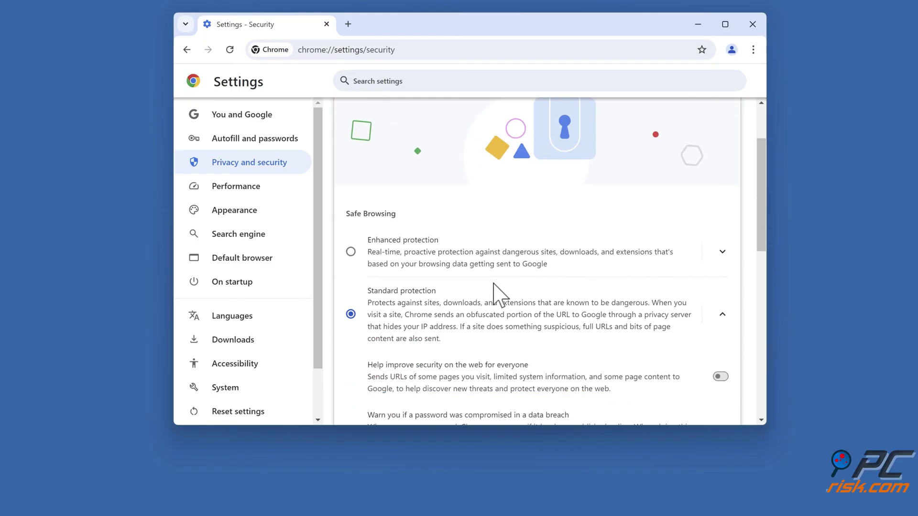
scroll(494, 283, down, 2)
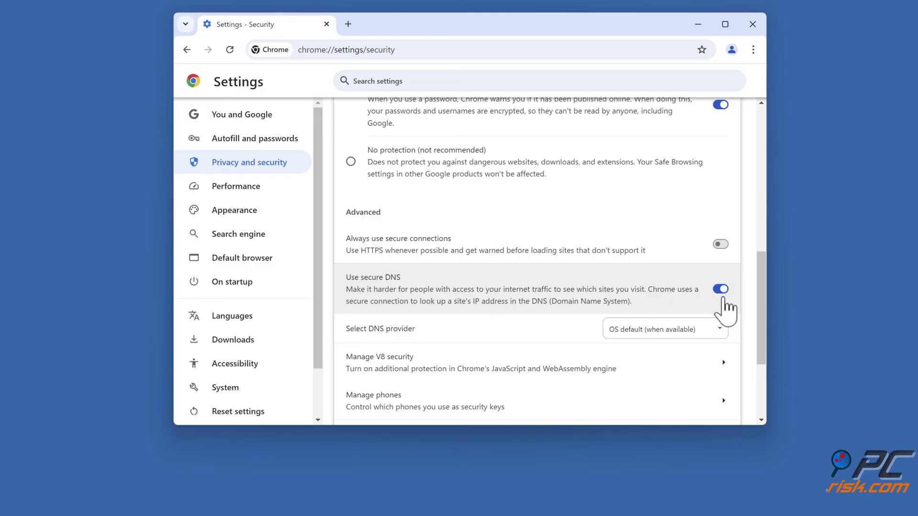
click(720, 330)
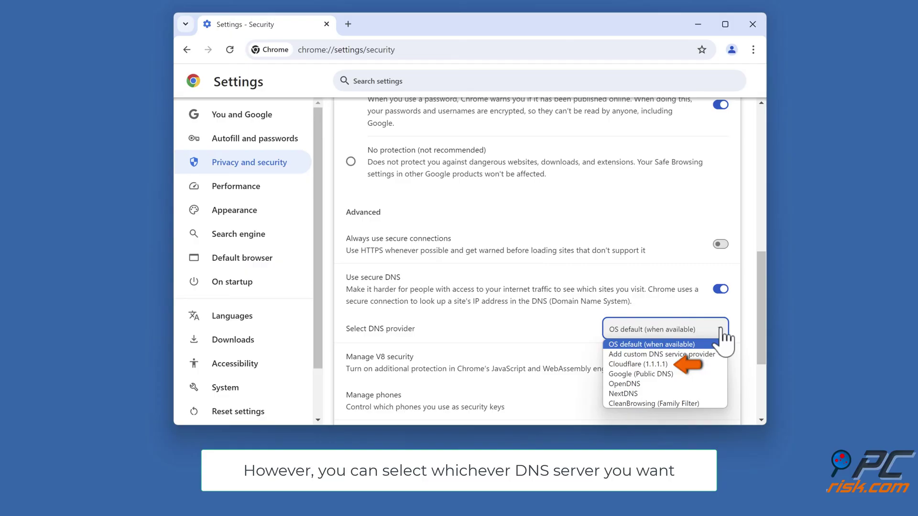
click(681, 367)
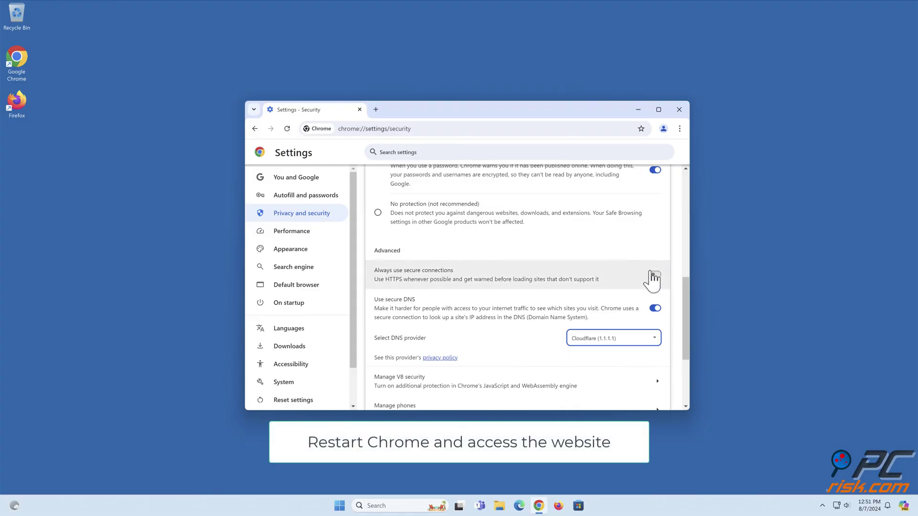
click(678, 112)
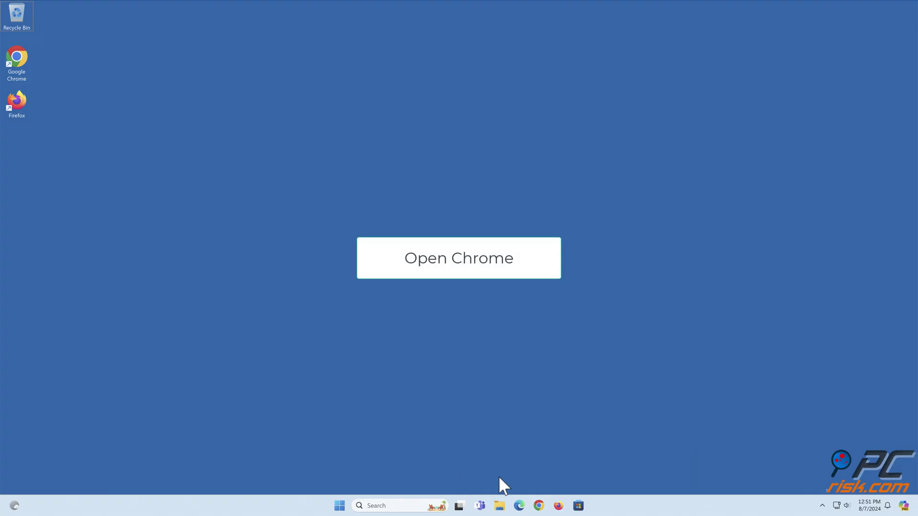
- Relaunch Chrome and show the Extensions submenu of the main menu
click(541, 506)
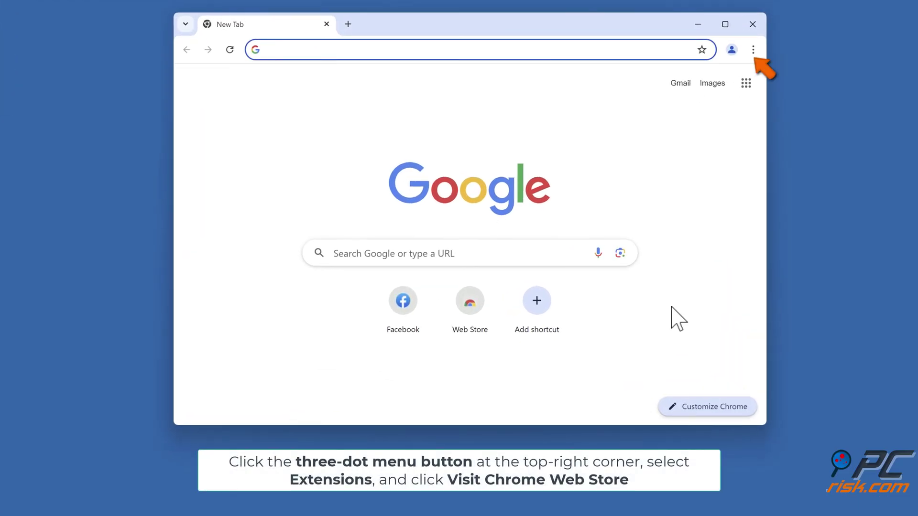
click(753, 51)
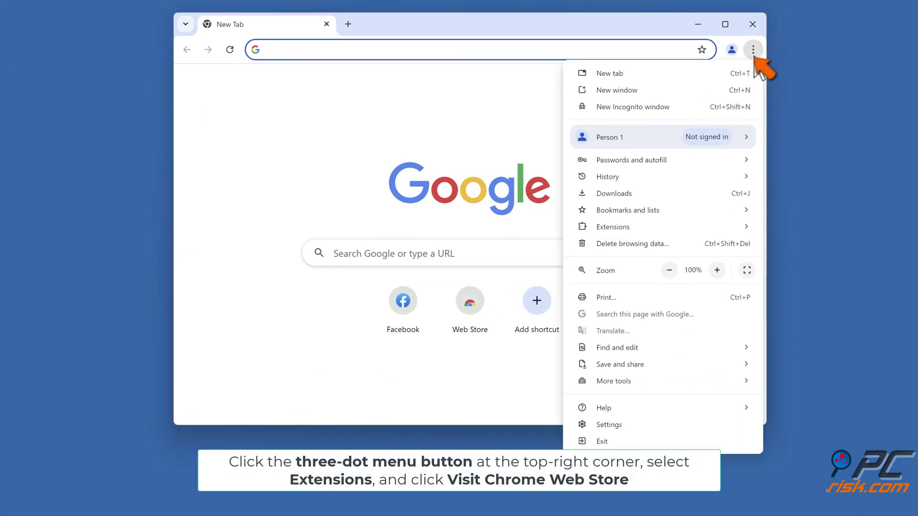
mouse_move(663, 228)
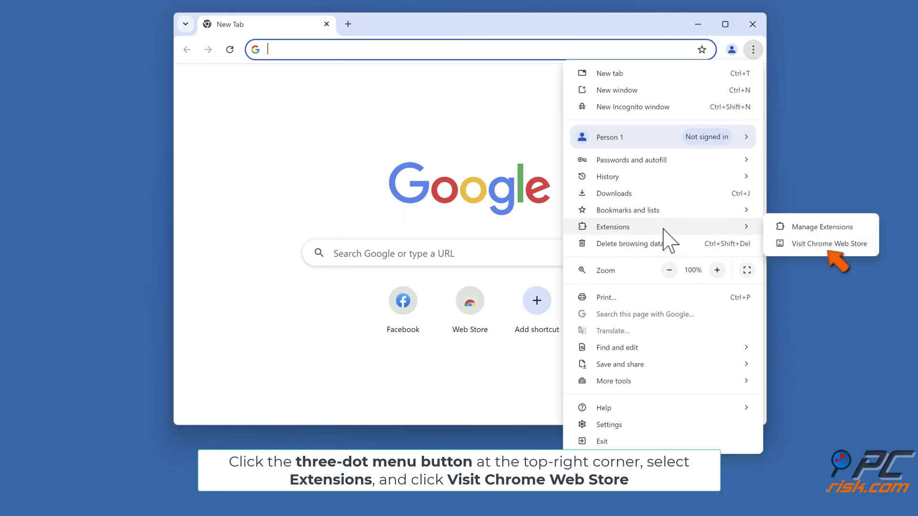
- Search the Chrome Web Store for 'browsec vpn' and choose Add to Chrome on Browsec VPN
click(822, 248)
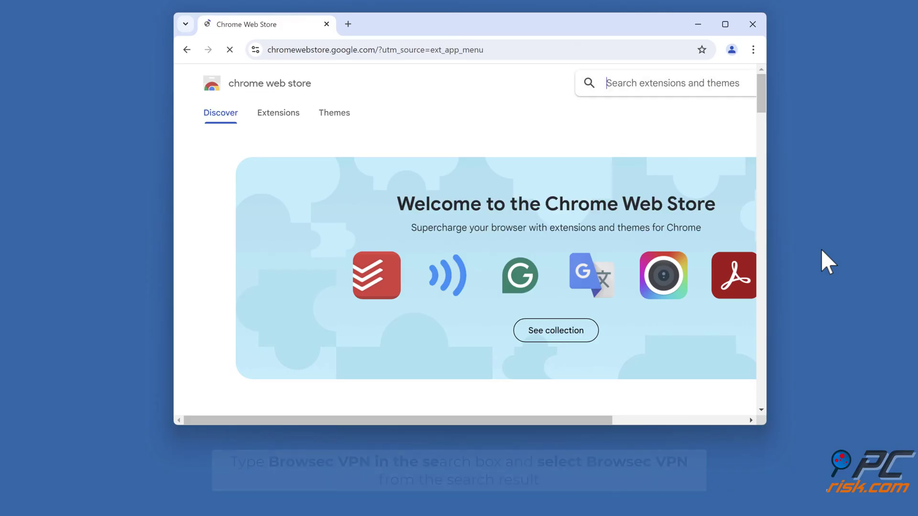
text(brow)
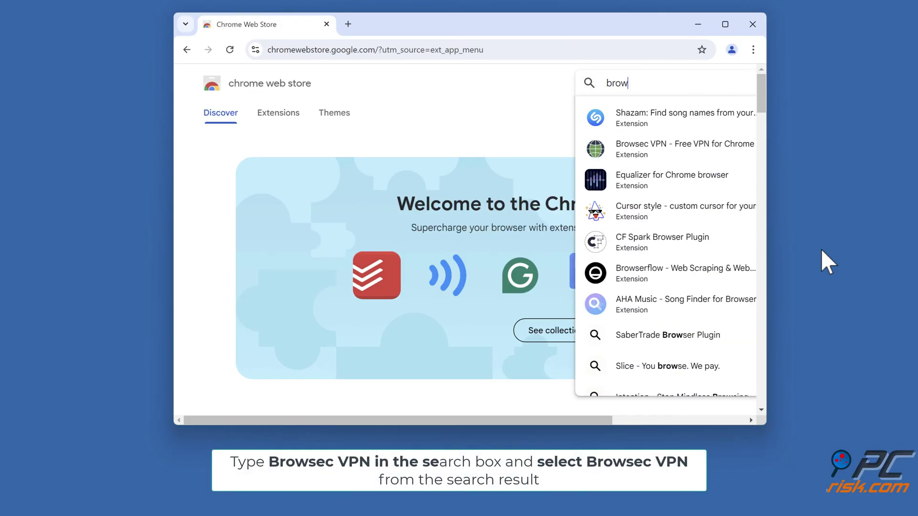
text(sec )
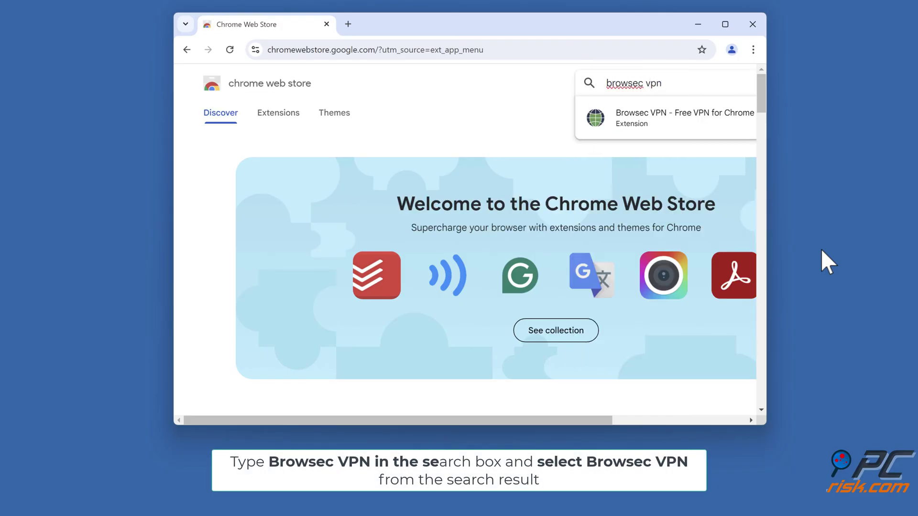
text(vpn)
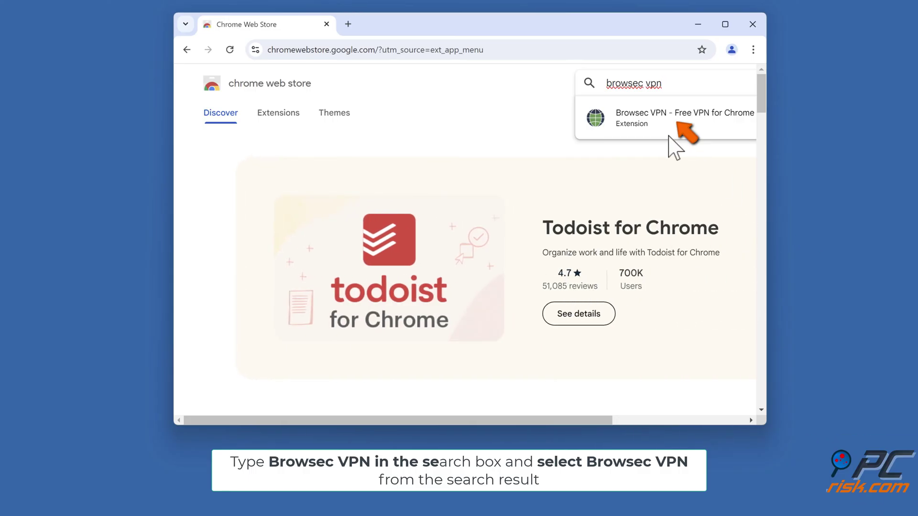
click(659, 130)
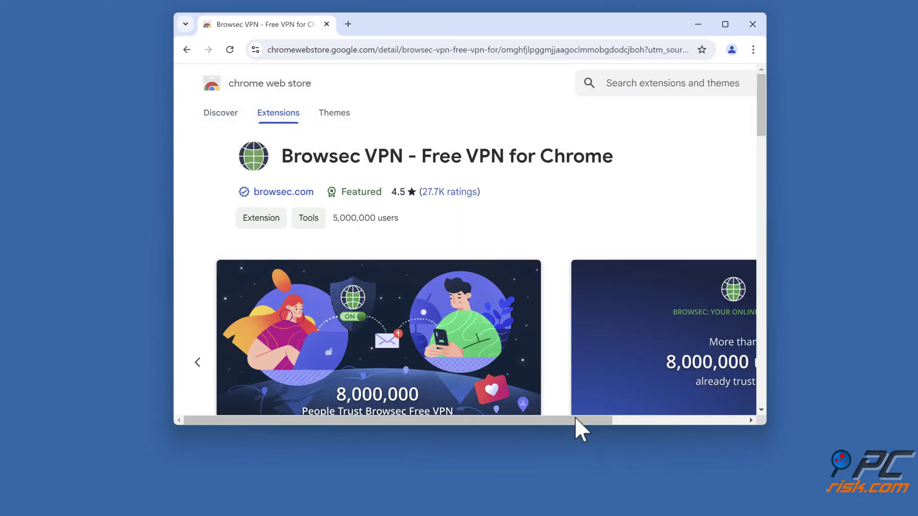
drag(574, 417, 688, 417)
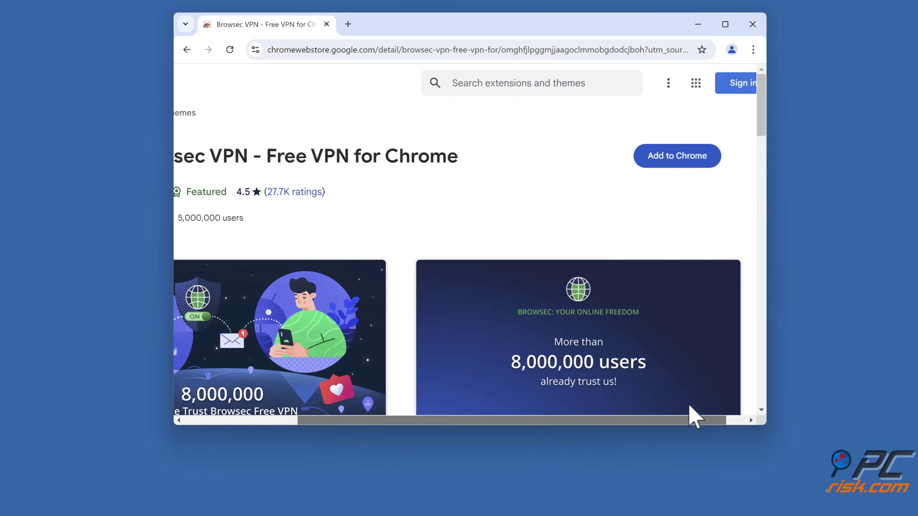
click(674, 159)
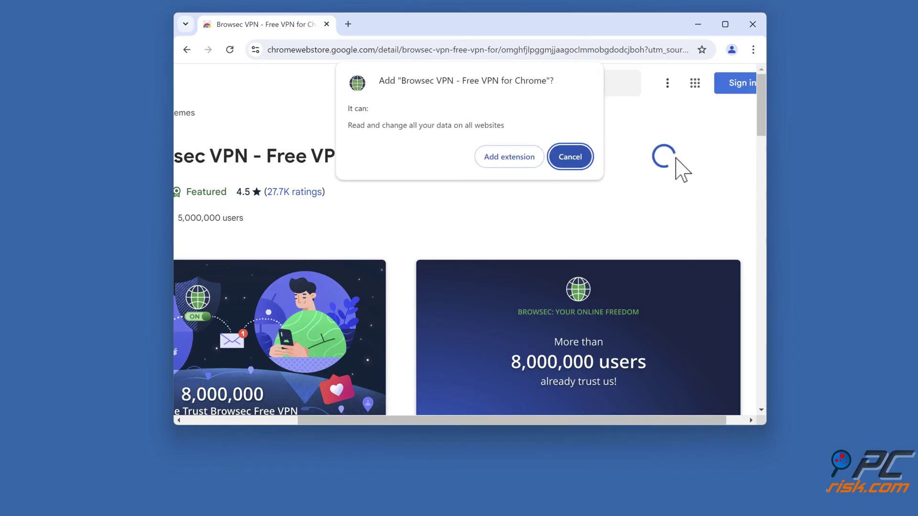
- Confirm adding Browsec VPN and open it from the Extensions menu
click(513, 165)
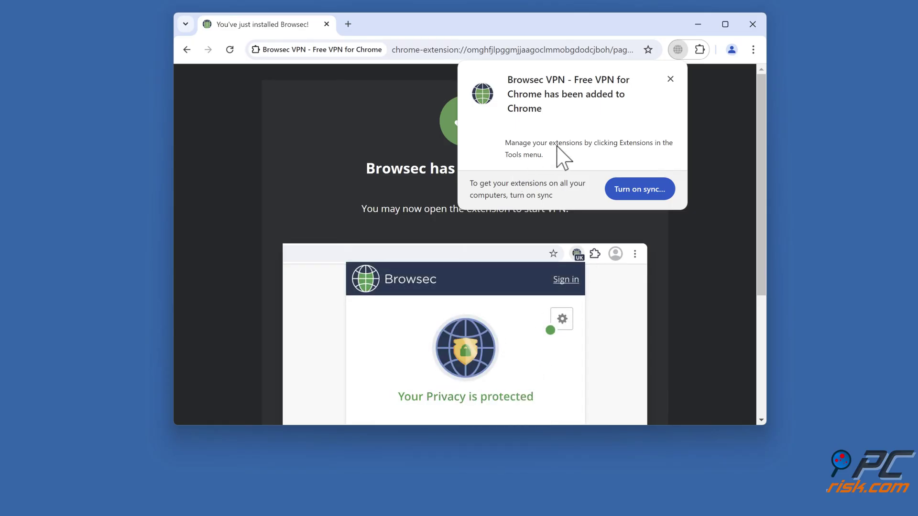
click(670, 79)
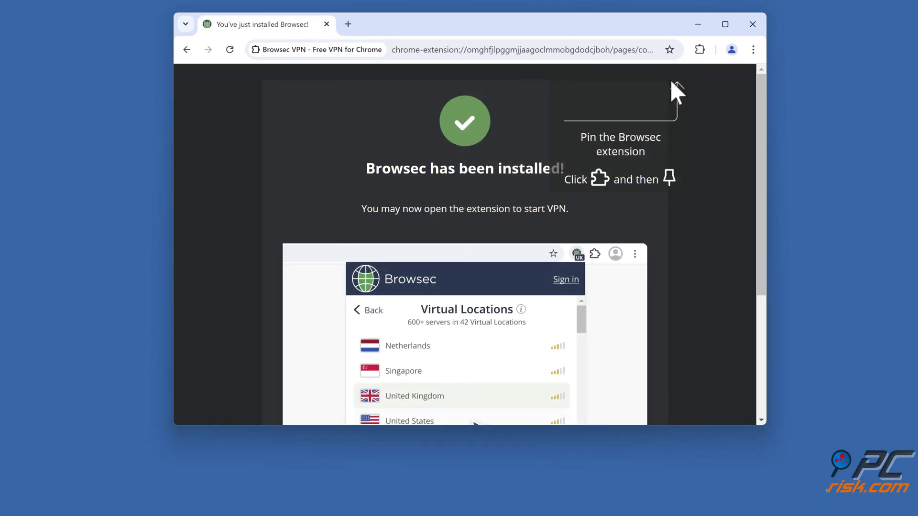
click(699, 50)
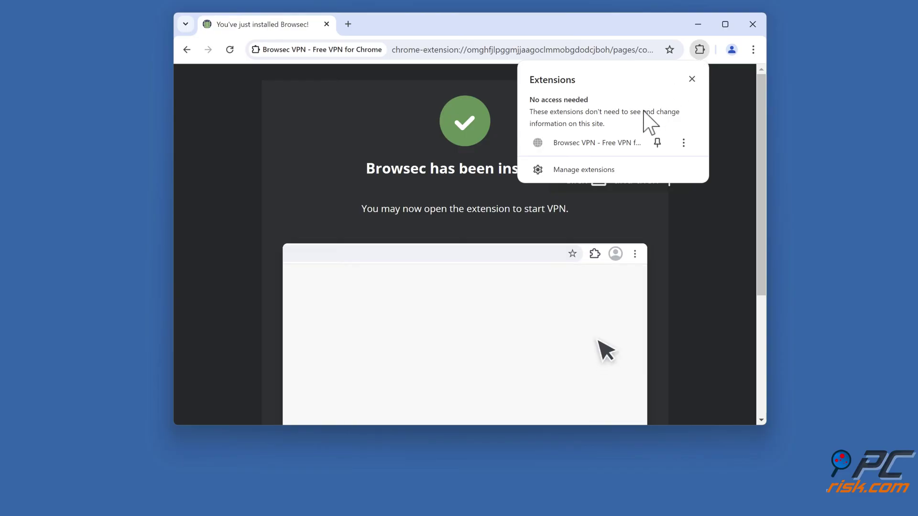
click(619, 143)
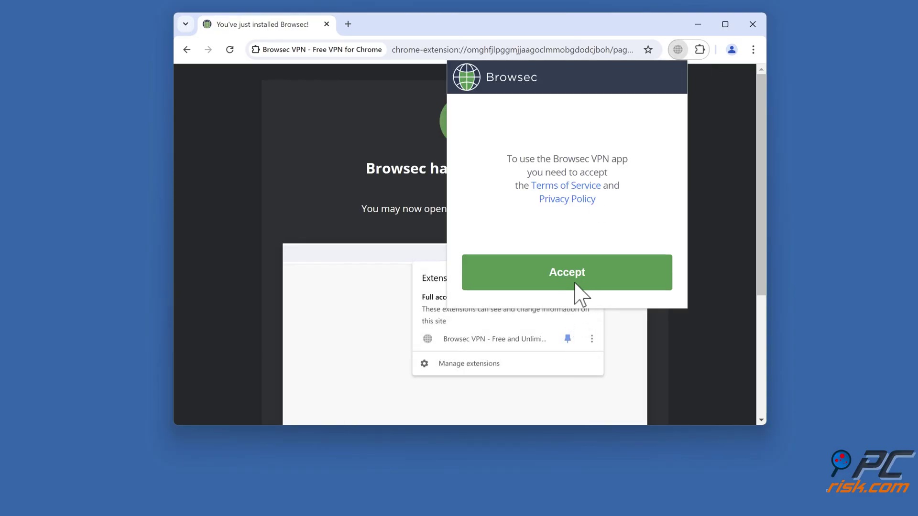
- Accept the Browsec terms, start the VPN, and close Chrome
click(575, 283)
click(577, 270)
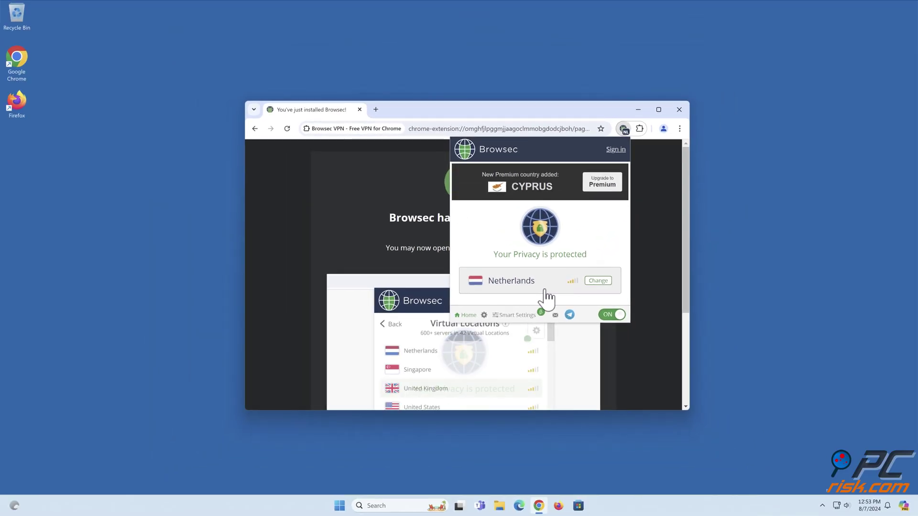
click(677, 114)
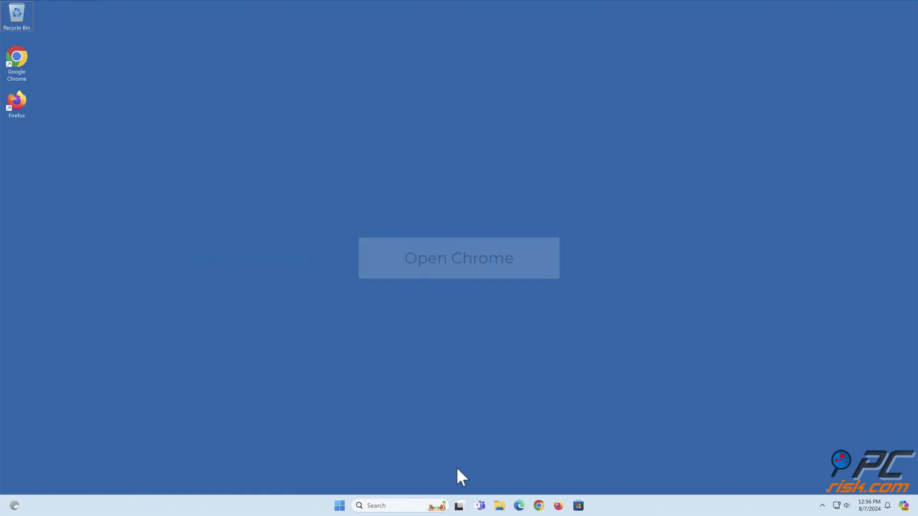
- Reopen Chrome and bring up the Delete browsing data dialog from the ⋮ menu
click(538, 505)
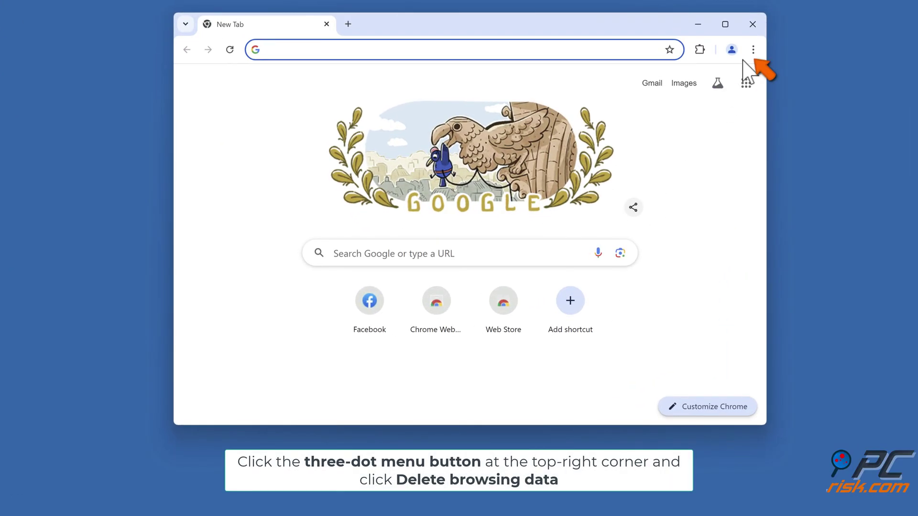
click(753, 49)
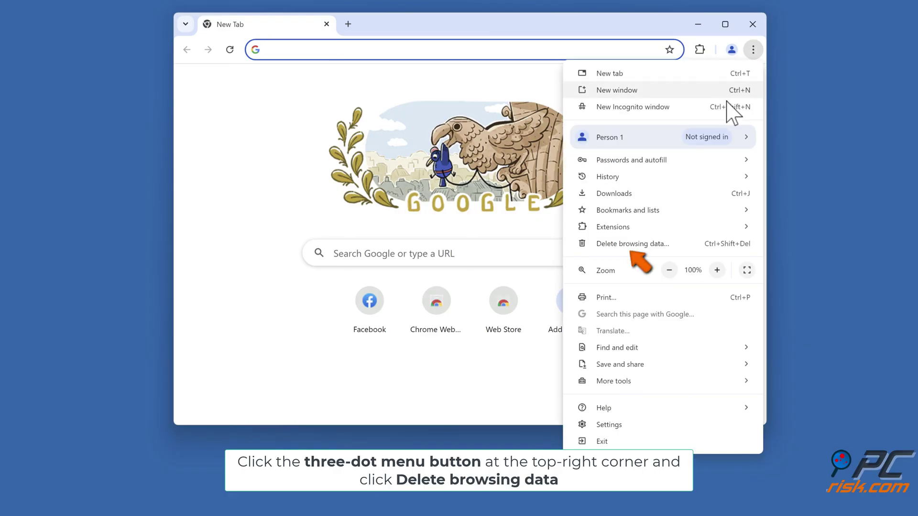
click(633, 248)
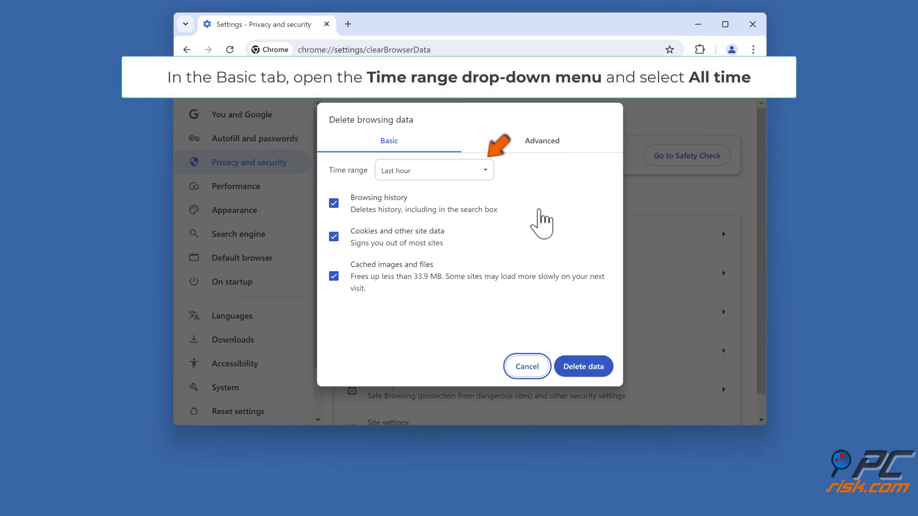
- Delete history, cookies and cache with Time range set to All time, then close Chrome
click(487, 174)
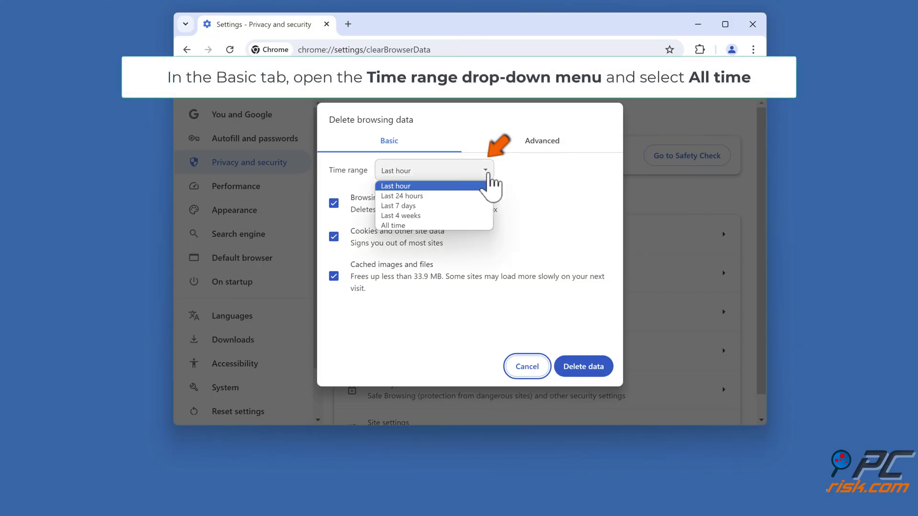
click(412, 225)
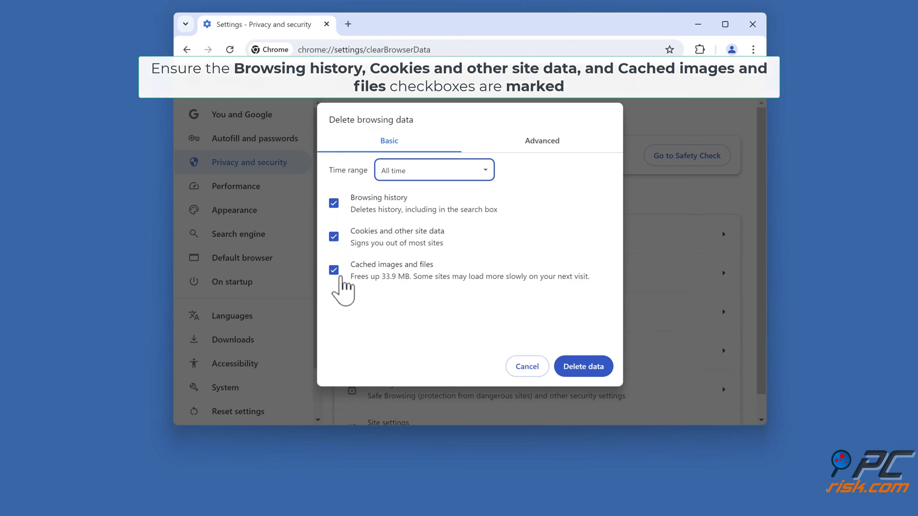
click(584, 373)
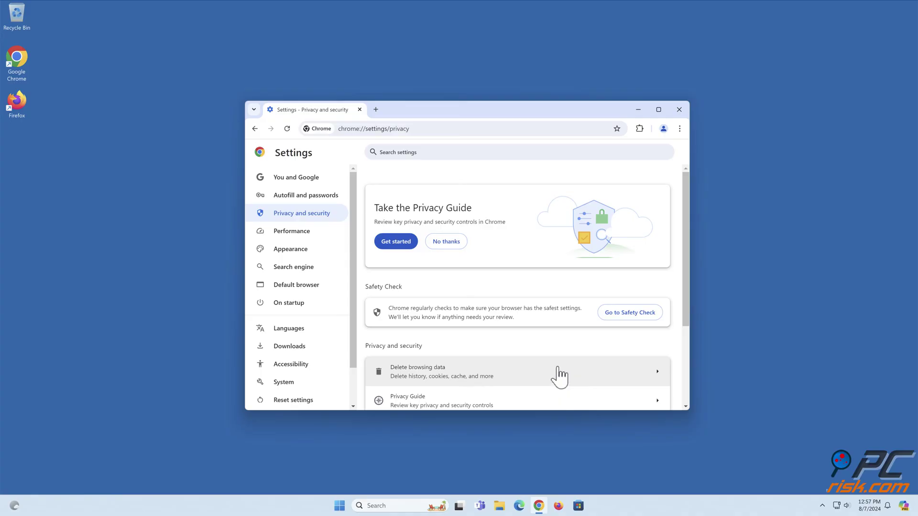
click(679, 110)
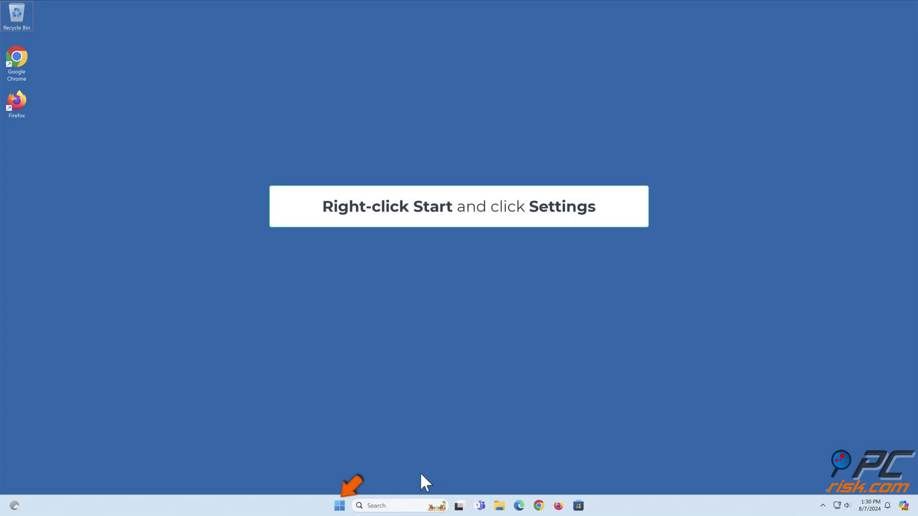
- Open Windows Settings from the Start button's right-click menu and go to Time & language
right_click(339, 505)
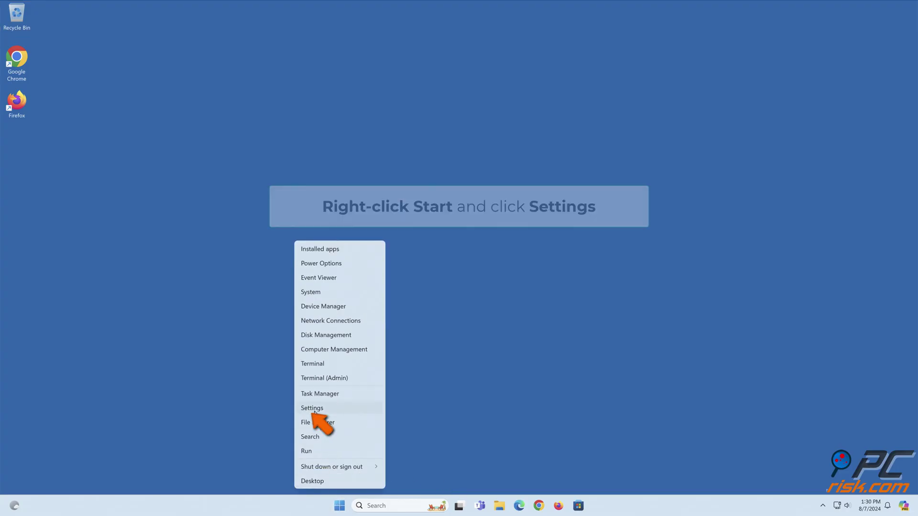
click(313, 408)
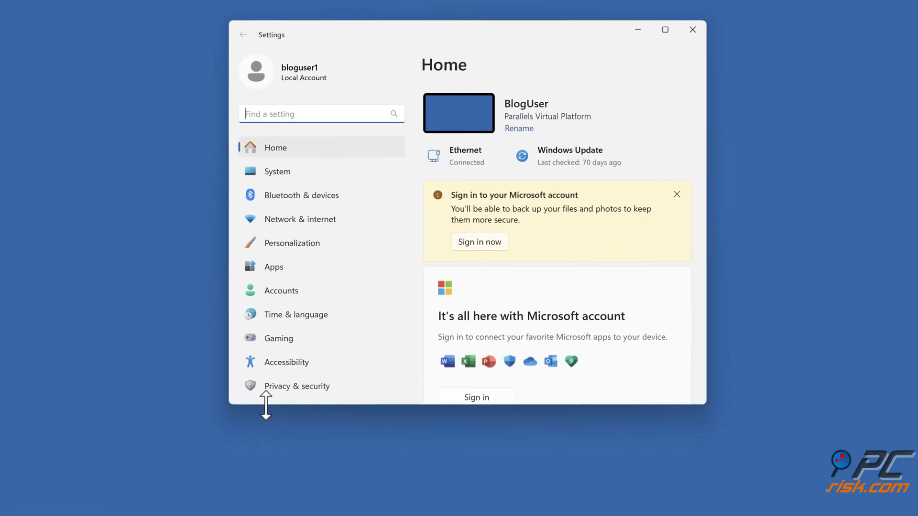
click(297, 318)
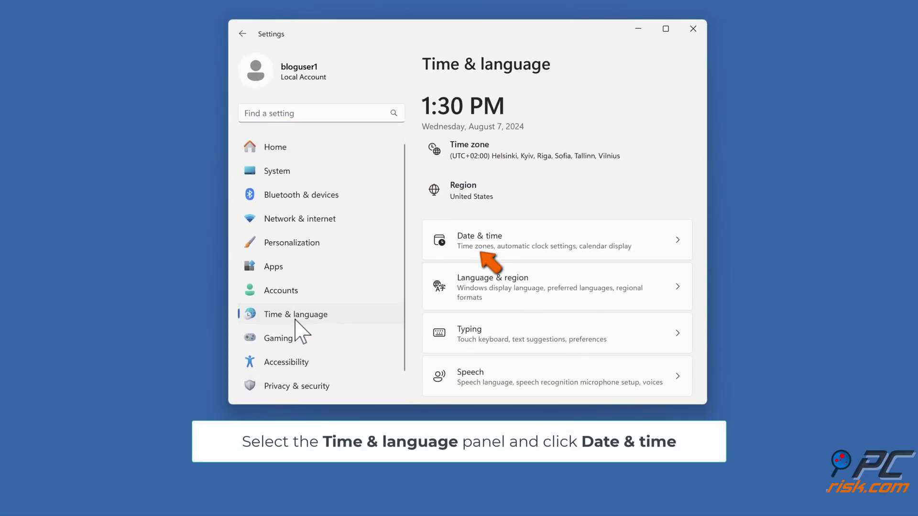
- On the Date & time page, turn off Set time automatically
click(484, 254)
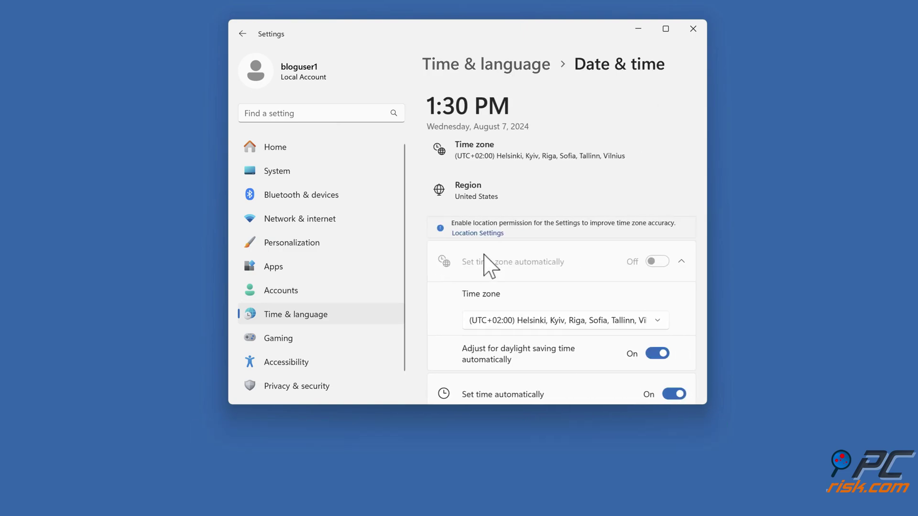
scroll(483, 254, down, 2)
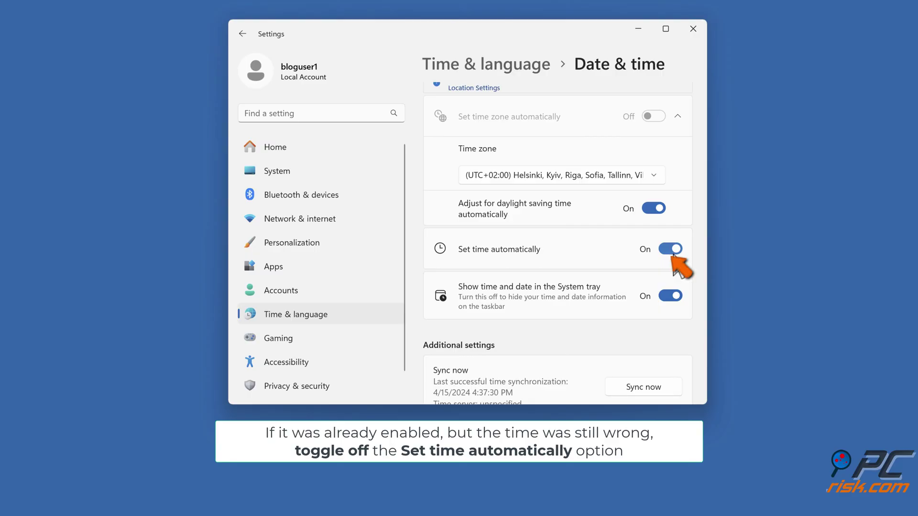
click(672, 251)
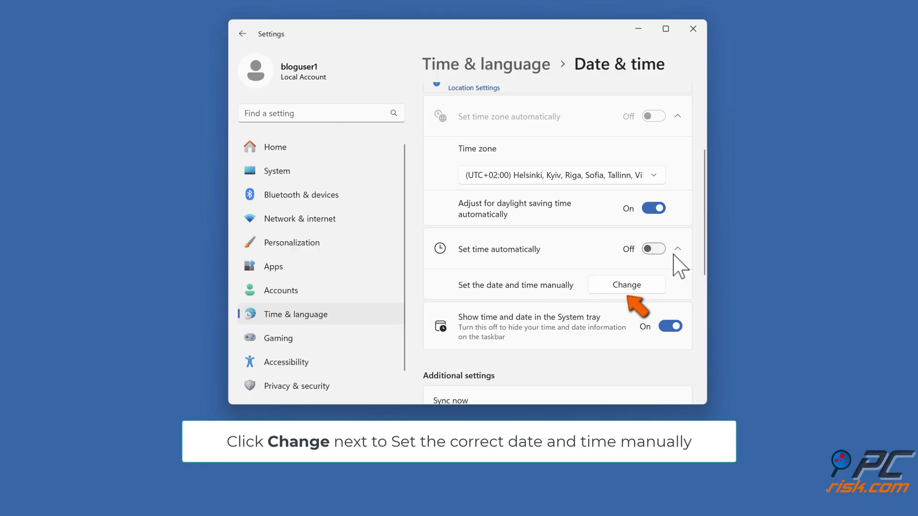
- Manually set the clock to hour 3 (3:31 PM, August 7, 2024) and apply it
click(628, 287)
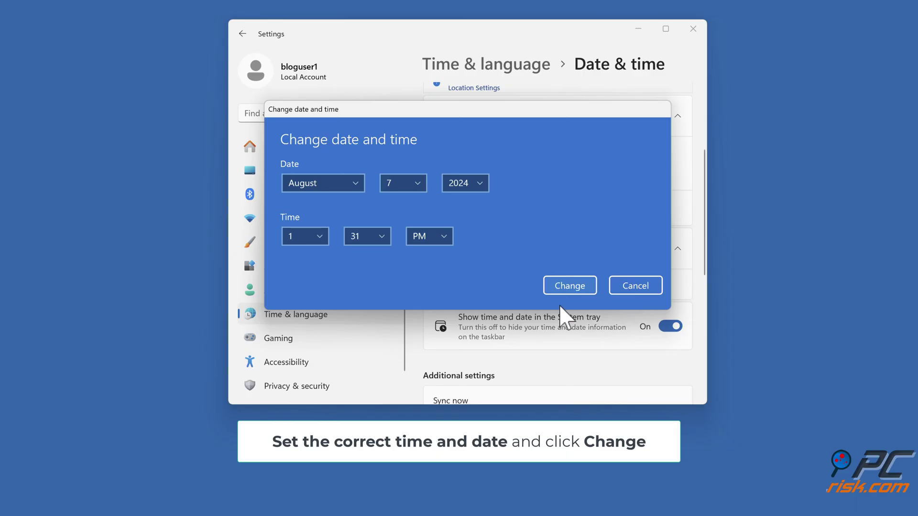
click(322, 242)
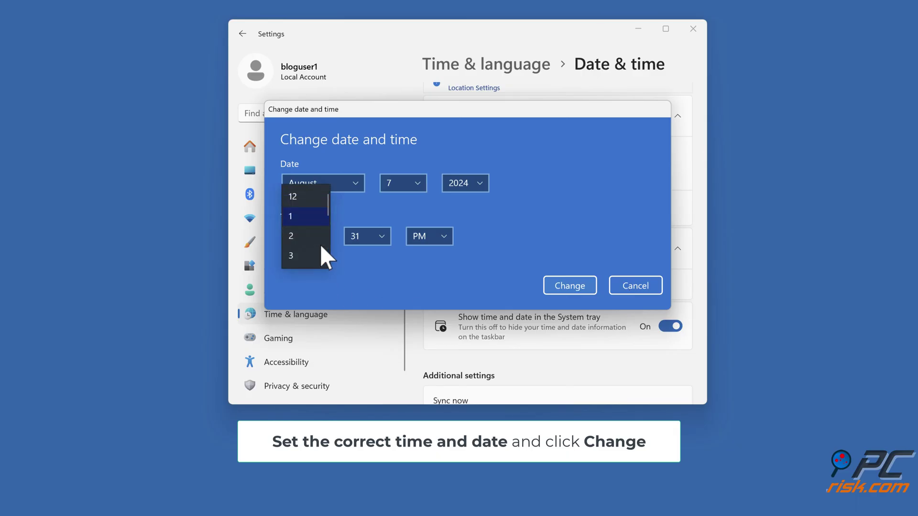
click(314, 254)
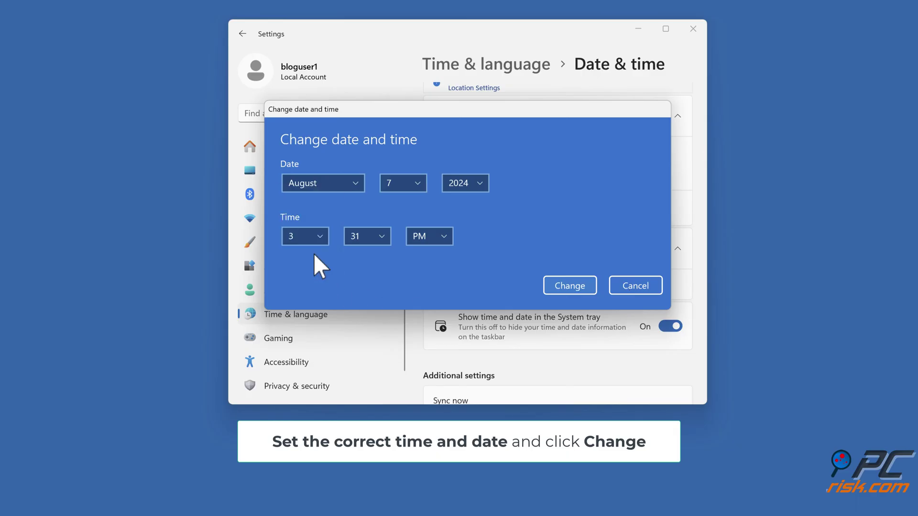
click(568, 290)
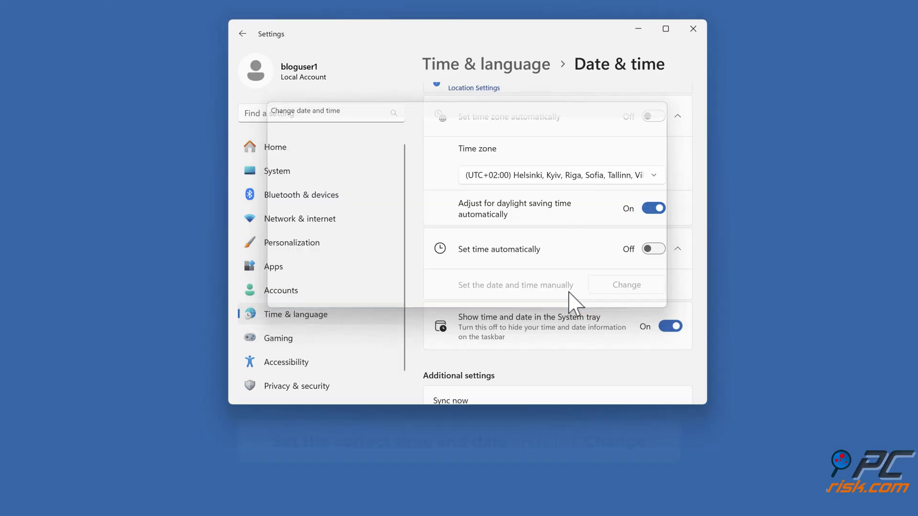